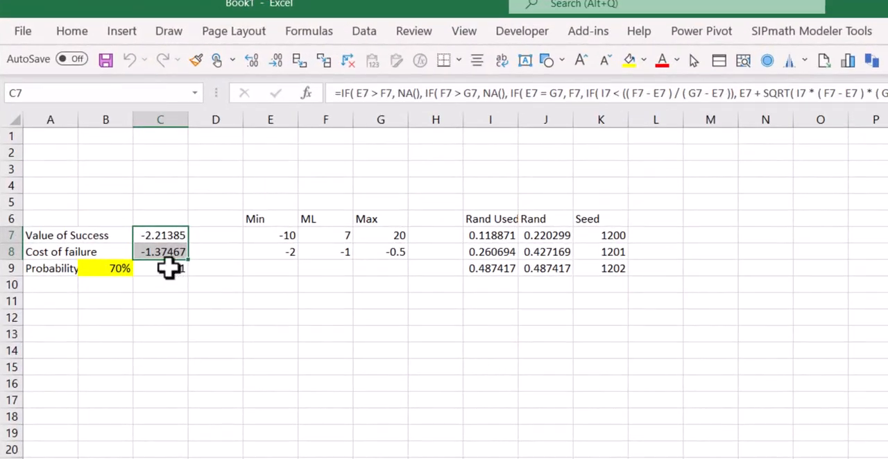
Step the SIPmath trial view forward from trial 6 to trial 12 to examine the simulated inputs
left_click(168, 270)
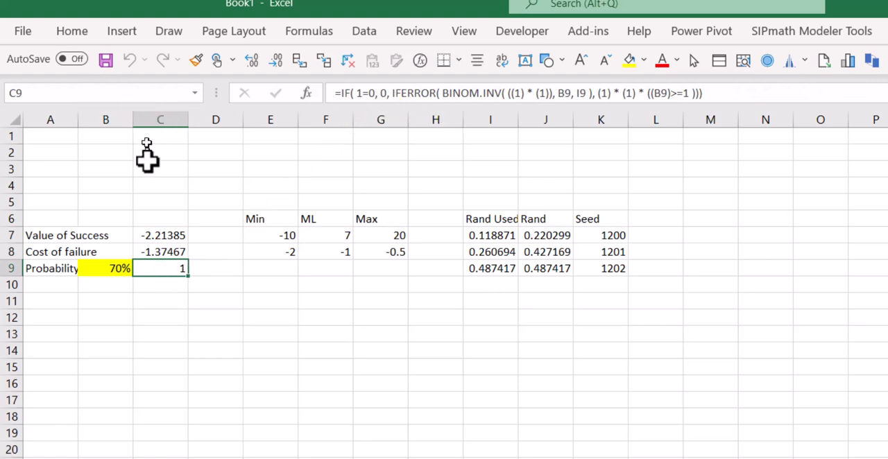
left_click(878, 202)
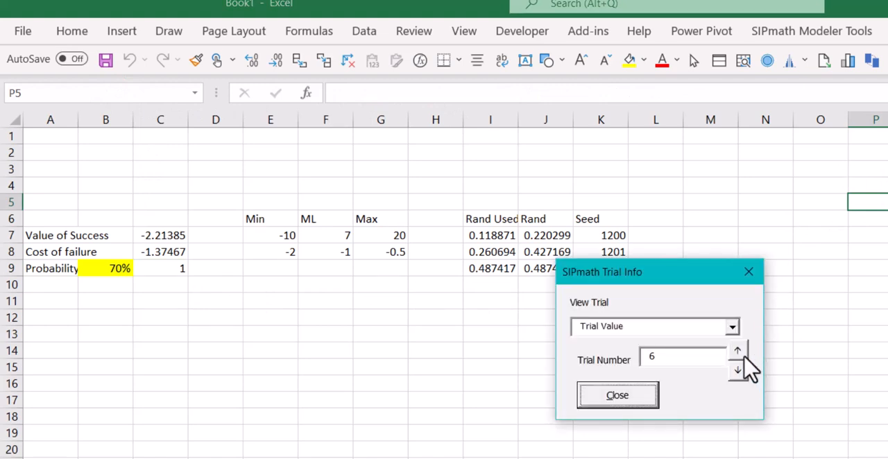
left_click(742, 353)
left_click(740, 352)
left_click(740, 352)
left_click(740, 352)
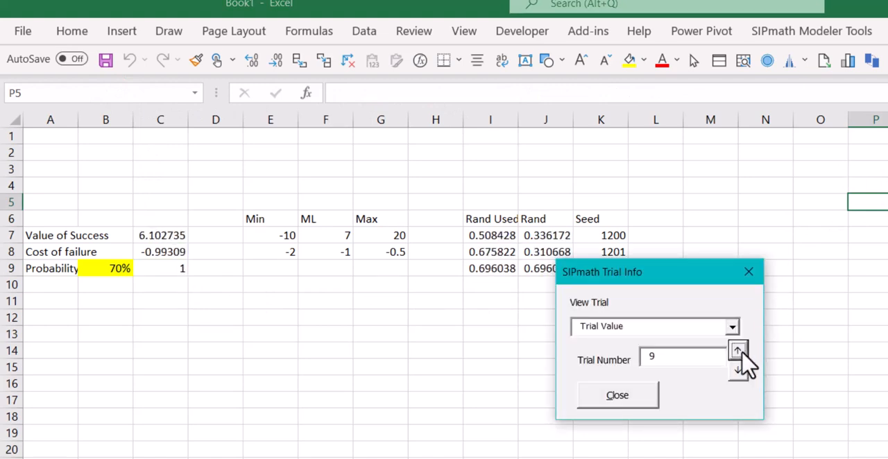
left_click(740, 352)
left_click(740, 352)
left_click(740, 352)
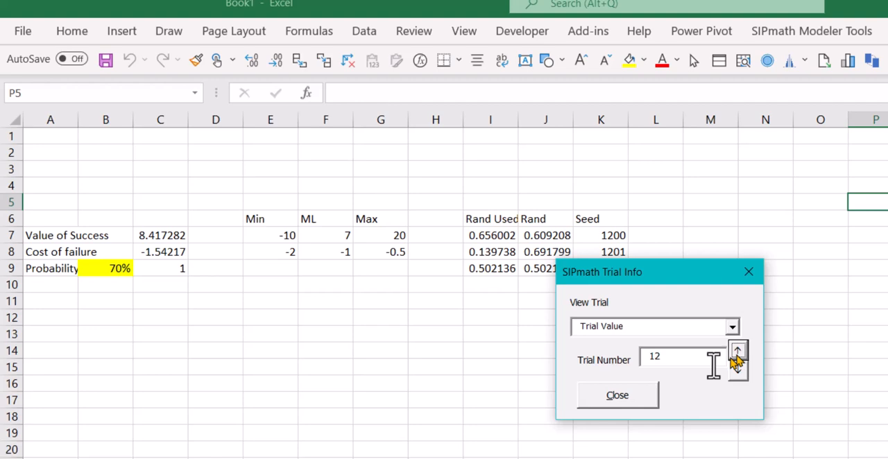
left_click(642, 395)
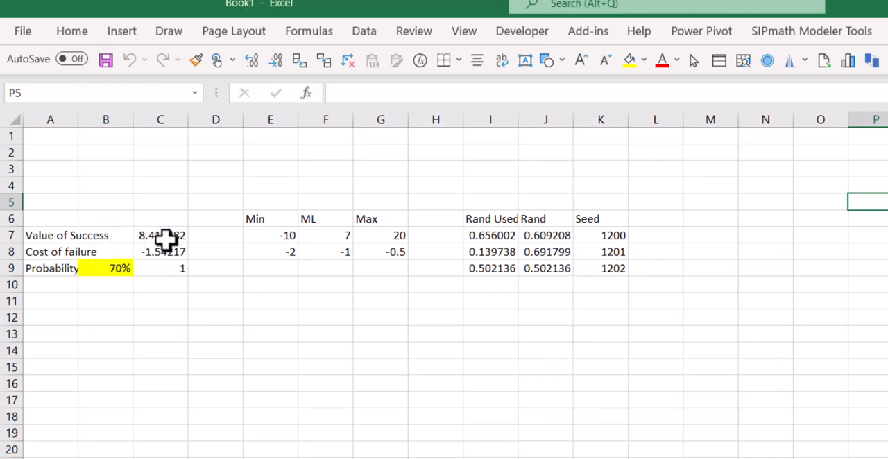
Enter the label "Multiply" in A11 and the formula =C7*C8 in C11
left_click(40, 301)
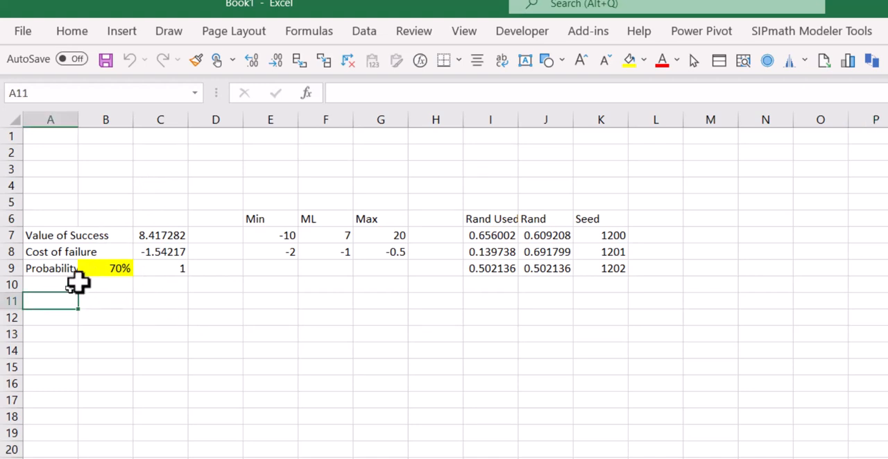
type("Mul")
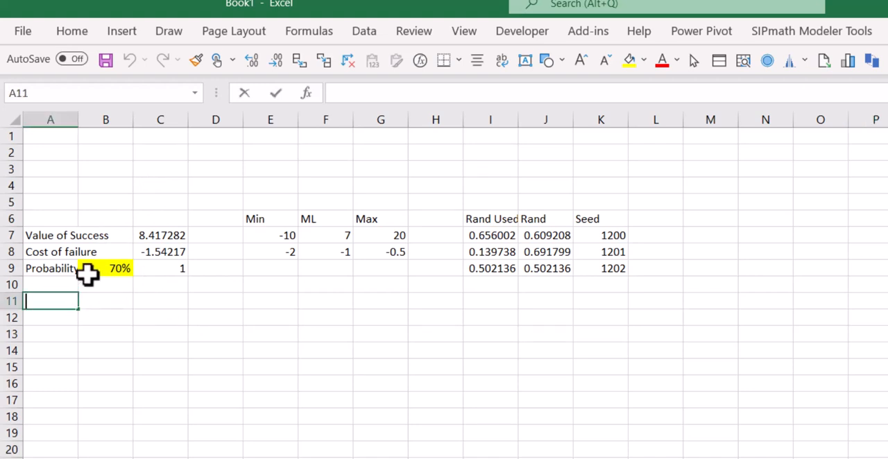
type("tiply")
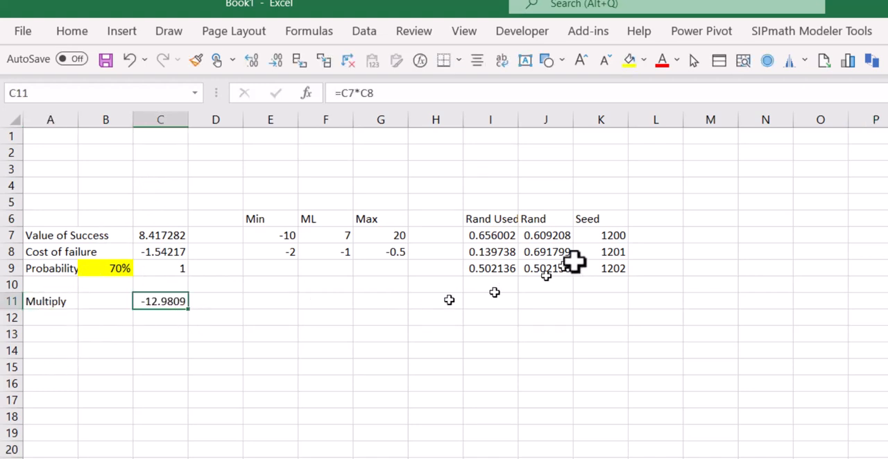
Create a SIPmath cumulative distribution chart for the Multiply result in C11
left_click(853, 61)
left_click(624, 393)
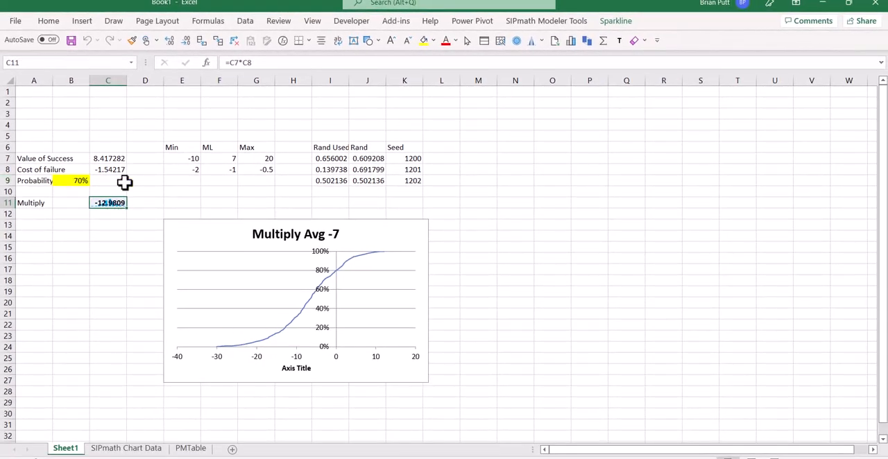
Replace the formula in C11 with =IF(C9=1,C7,C8) so the outcome depends on the success flag
left_click(116, 181)
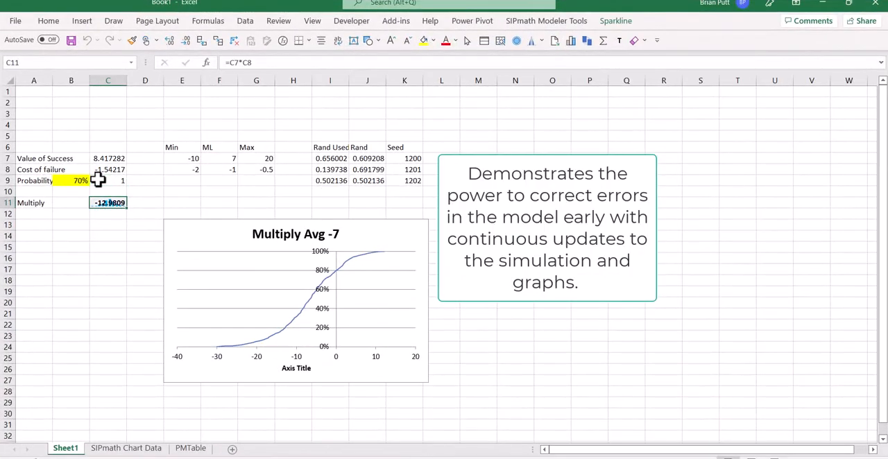
type("=if(")
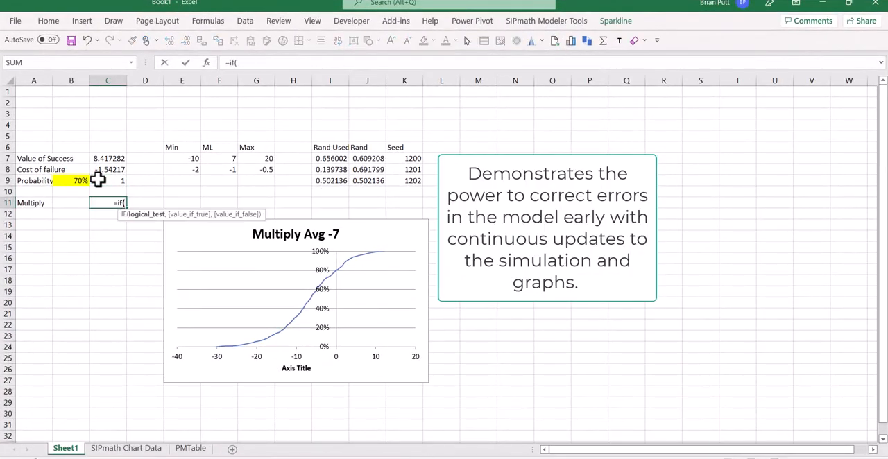
left_click(98, 180)
type("=1,")
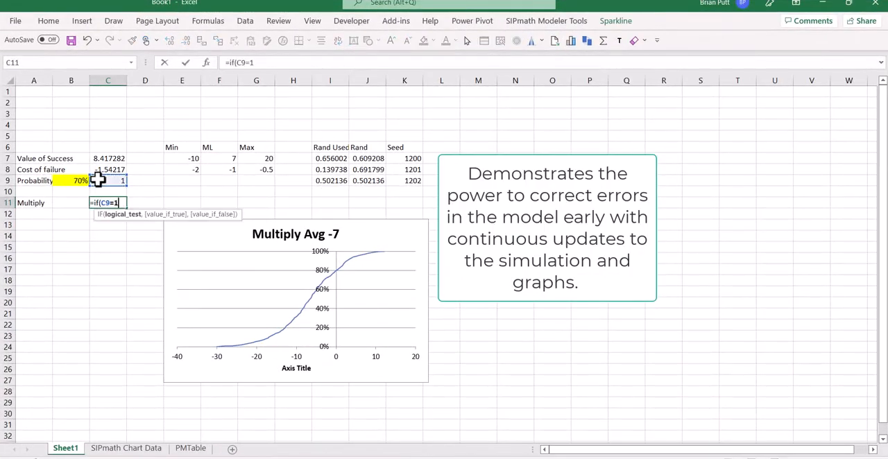
key("Up")
key("Up")
key("Up")
key("Up")
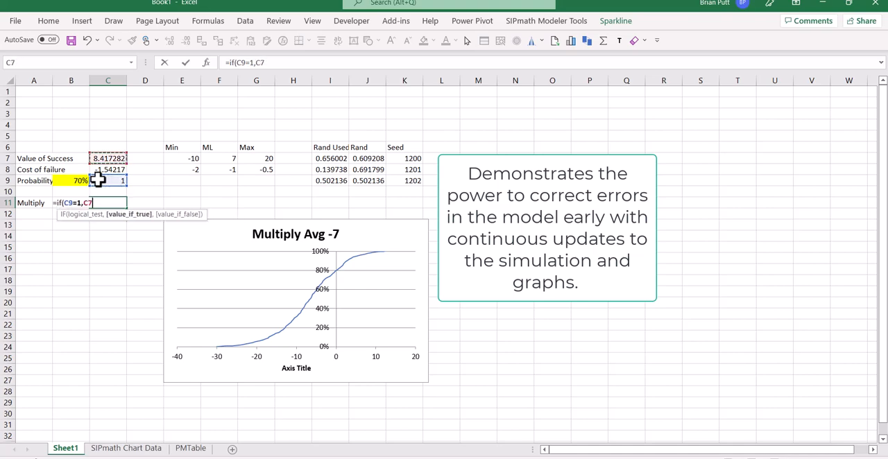
type(",")
key("Up")
key("Up")
key("Up")
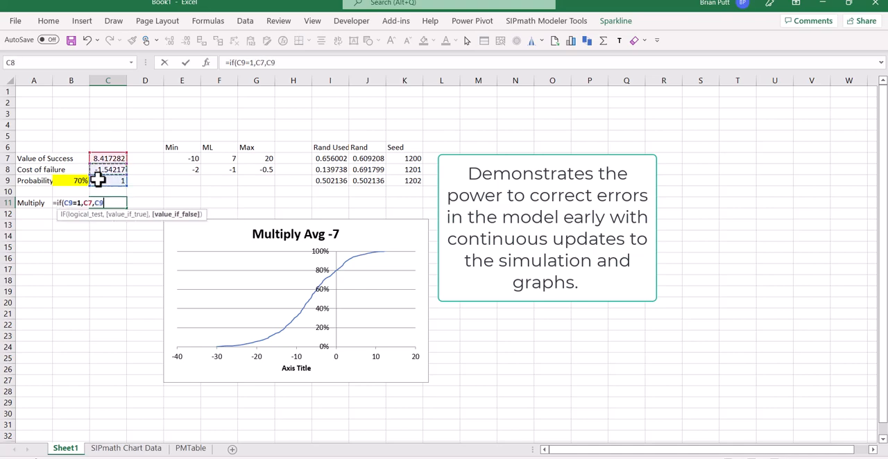
key("ctrl+Return")
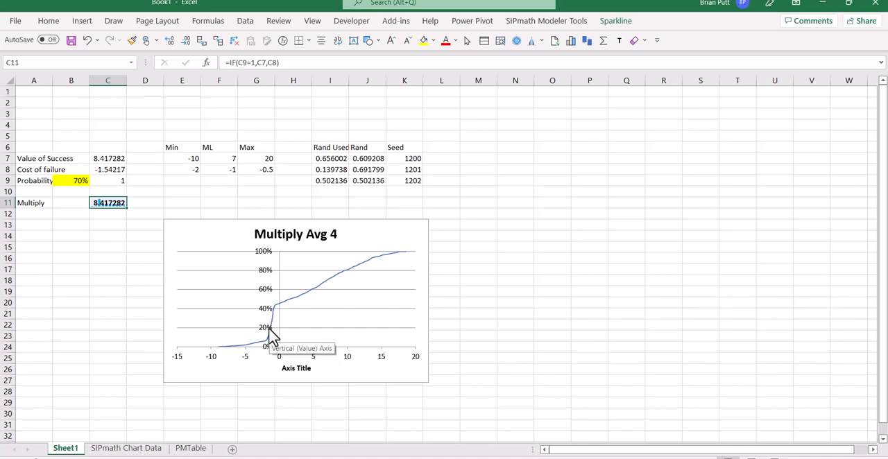
Move the Multiply chart below the input table so that it starts around column J, row 17
left_click_drag(382, 233, 565, 284)
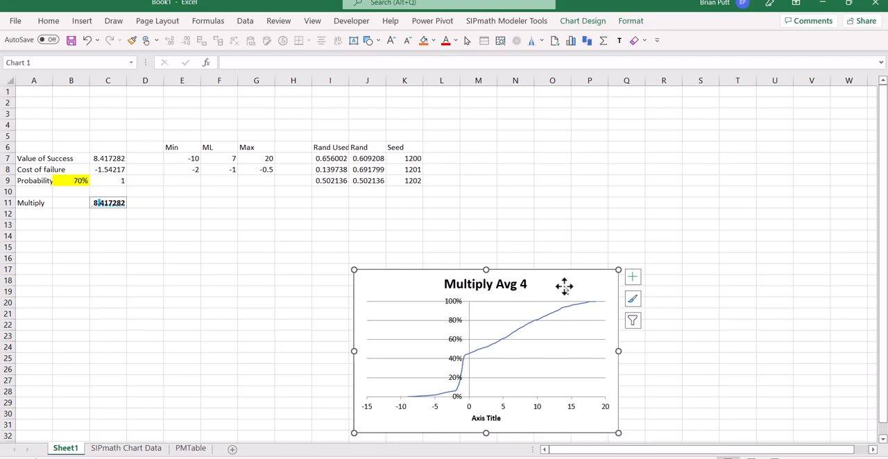
left_click(37, 227)
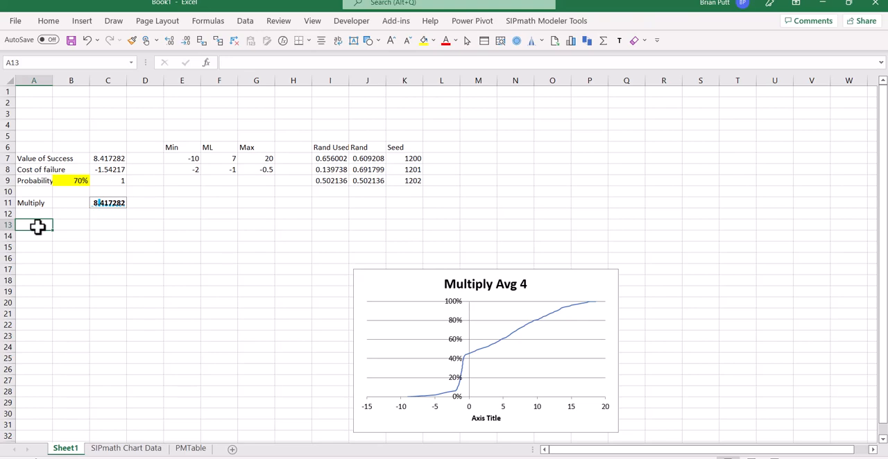
type("=")
key("Escape")
key("Right")
key("Right")
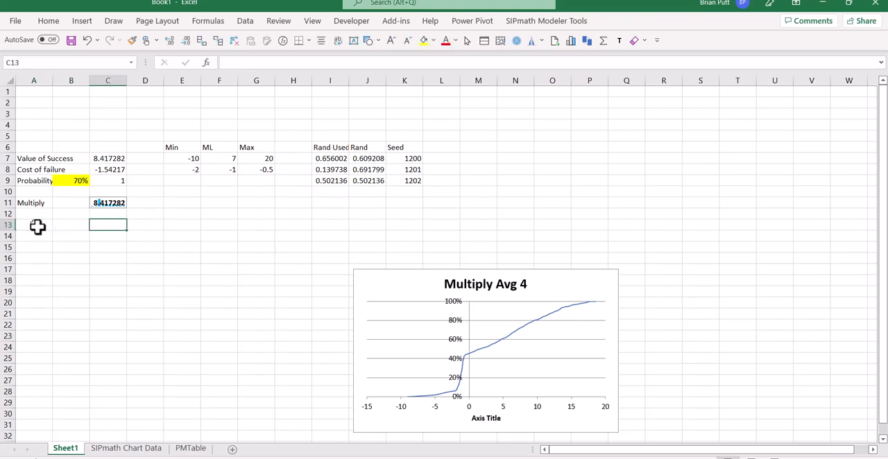
Enter the label "Distn of Success" in A13
left_click(38, 227)
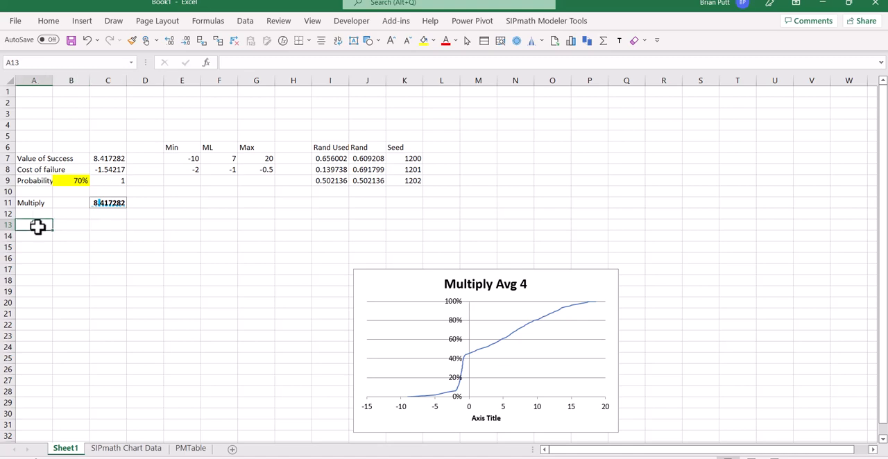
type("Distn of S")
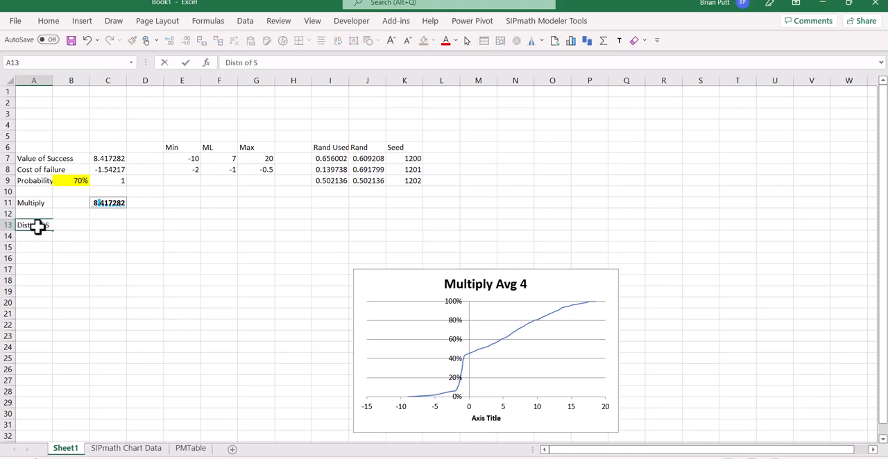
type("uccess")
key("ctrl+Return")
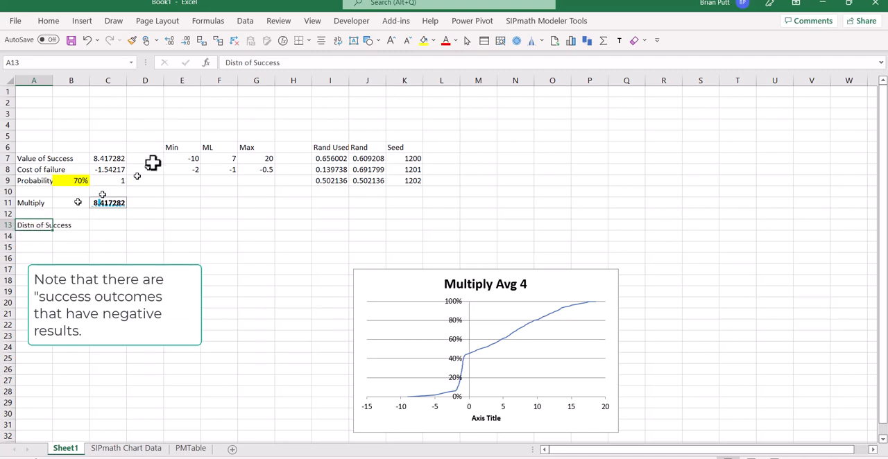
Change the label in A13 to "Distn of value>0"
left_click_drag(254, 63, 292, 68)
key("BackSpace")
type("value>0")
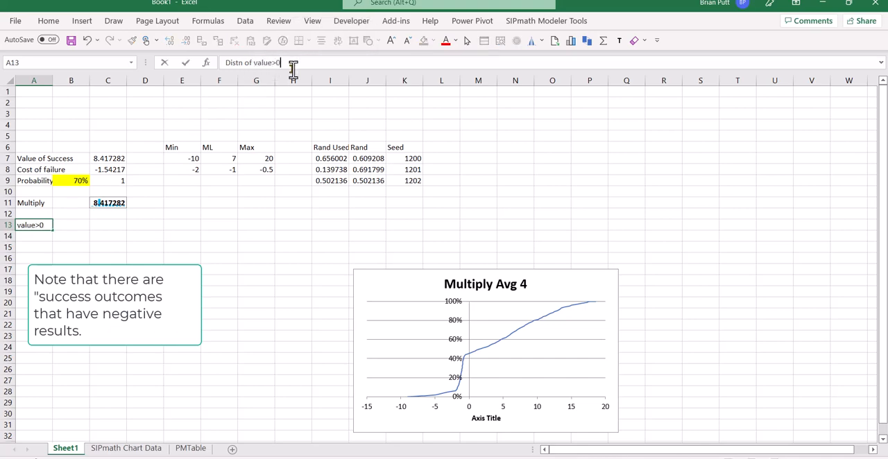
key("Tab")
key("Tab")
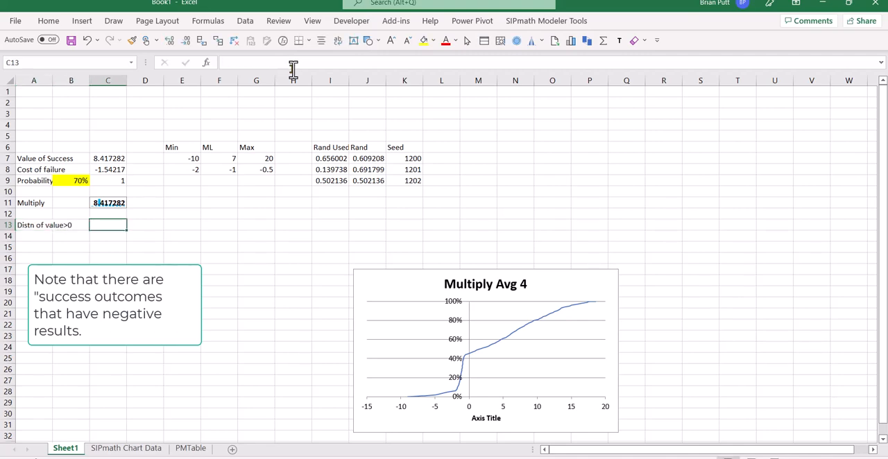
Enter the formula =IF(C11>0,C11,0) in C13 to keep only the positive outcomes
type("=")
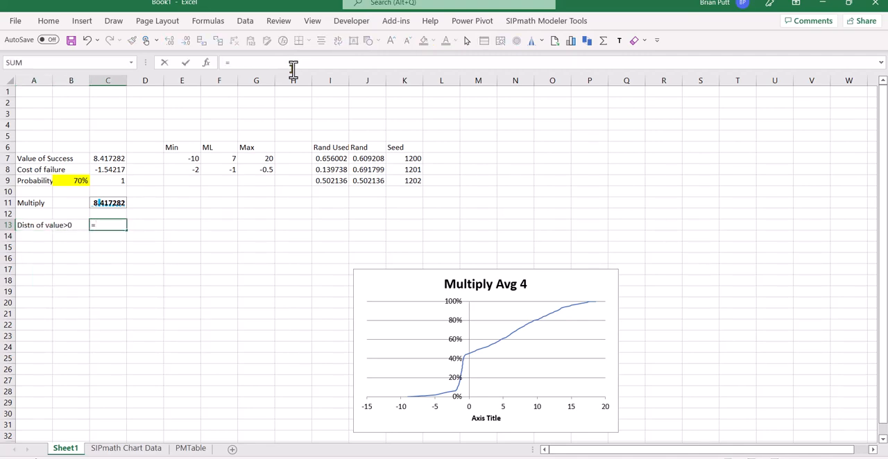
type("if(")
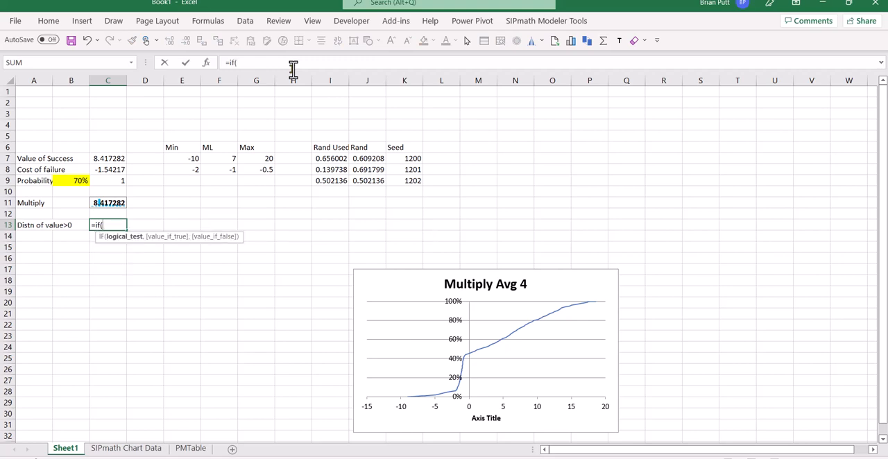
key("Up")
key("Up")
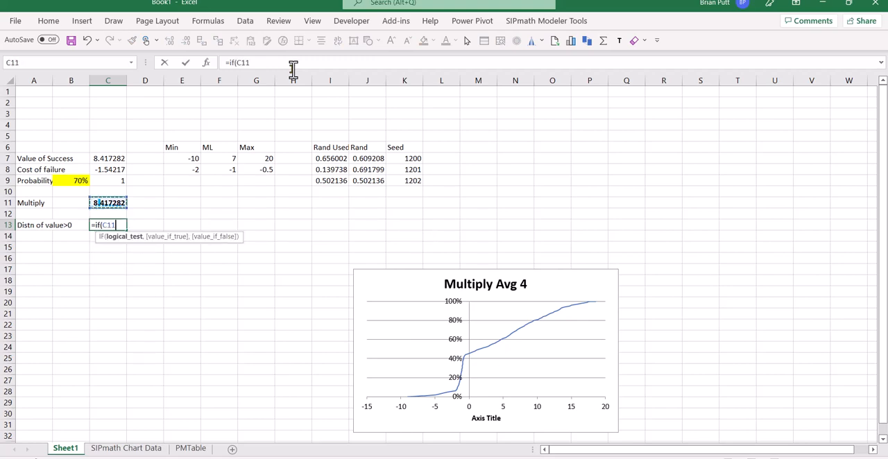
type(">0,")
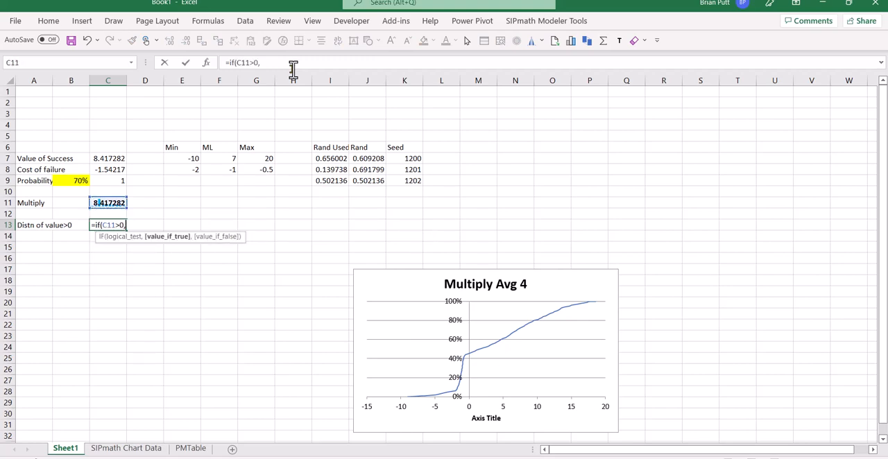
key("Up")
key("Up")
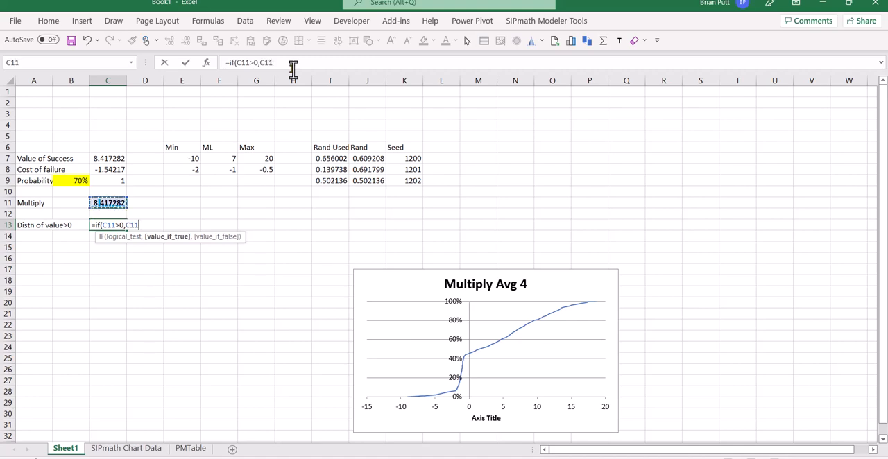
type(",")
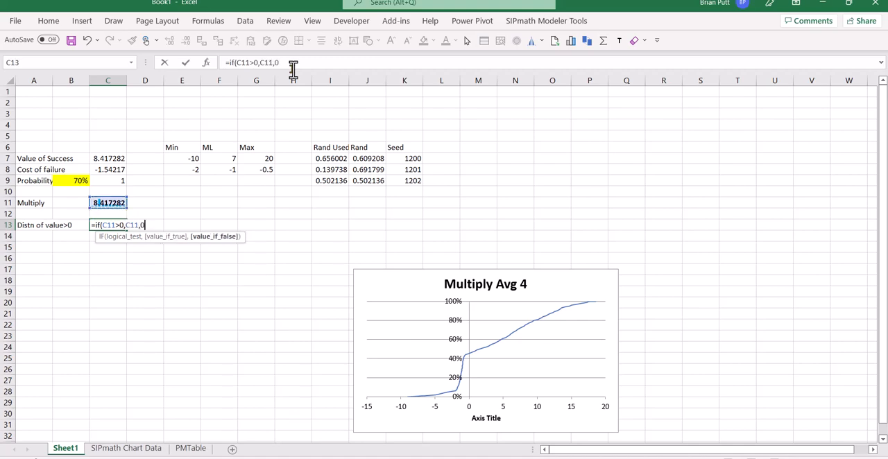
type("0)")
key("ctrl+Return")
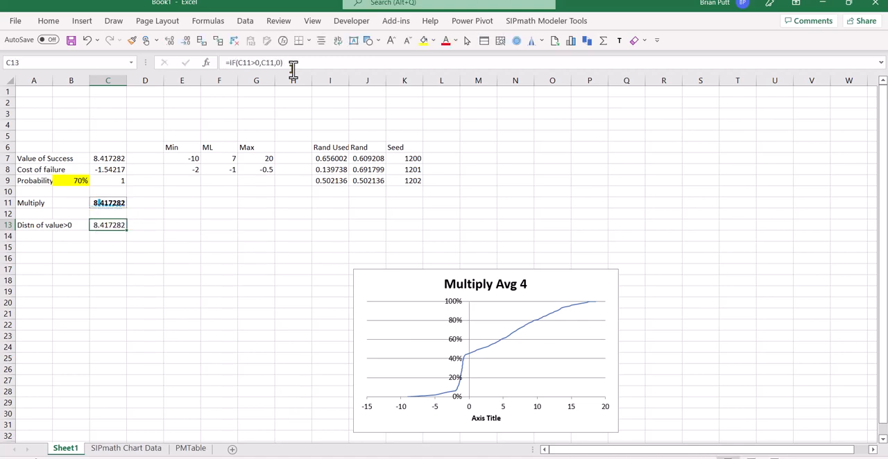
Reword the label in A13 to "Distn of value GT 0", replacing the greater-than symbol
left_click(49, 225)
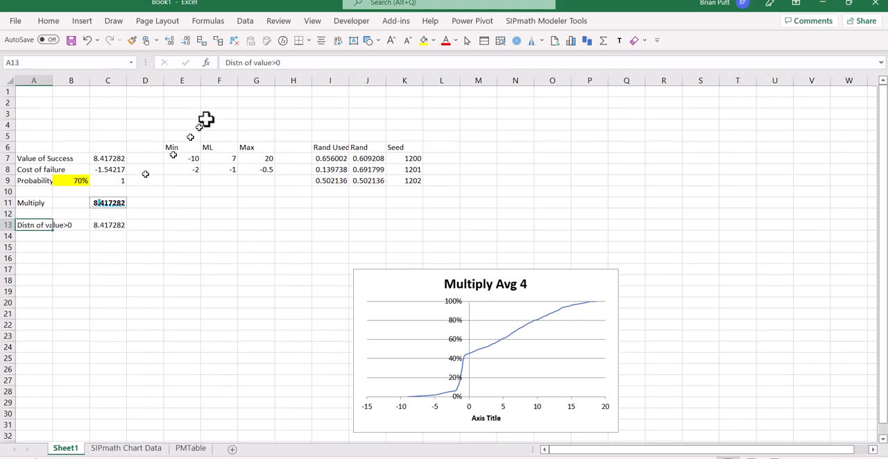
left_click(278, 64)
key("BackSpace")
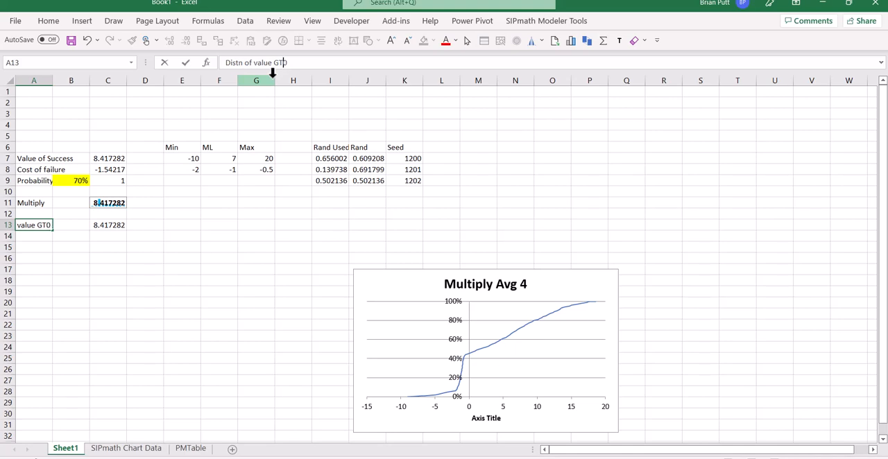
key("ctrl+Return")
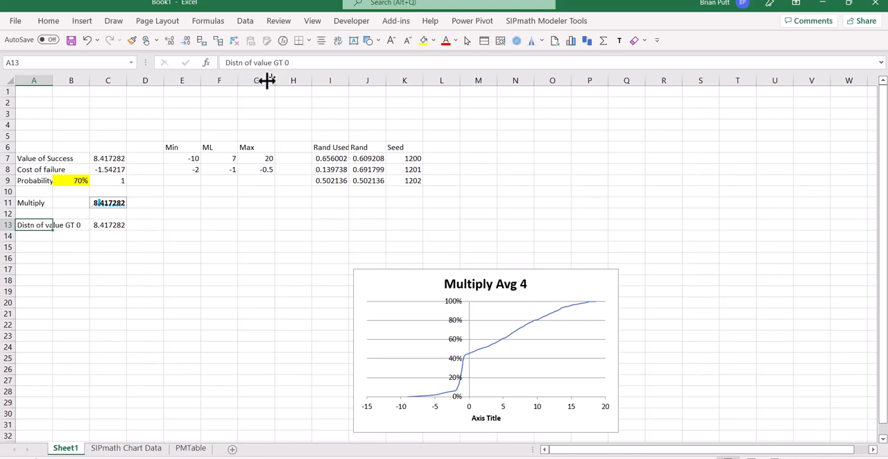
Define C13 as a SIPmath simulation output with a sparkline
left_click(115, 222)
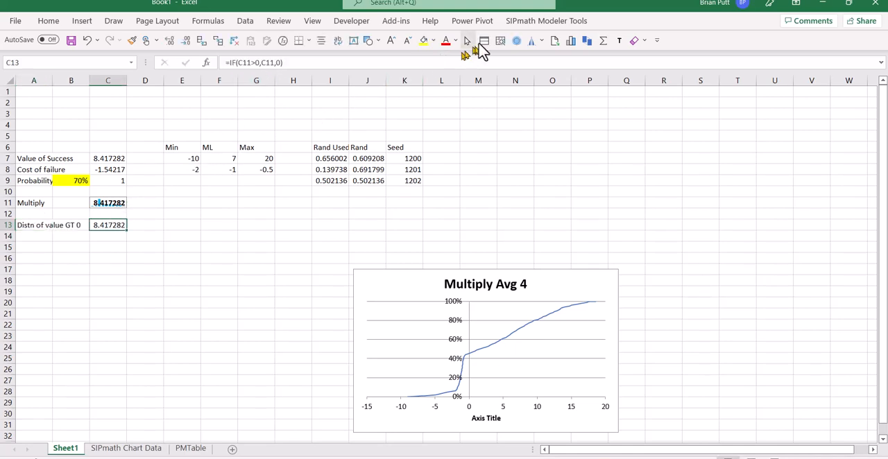
left_click(516, 44)
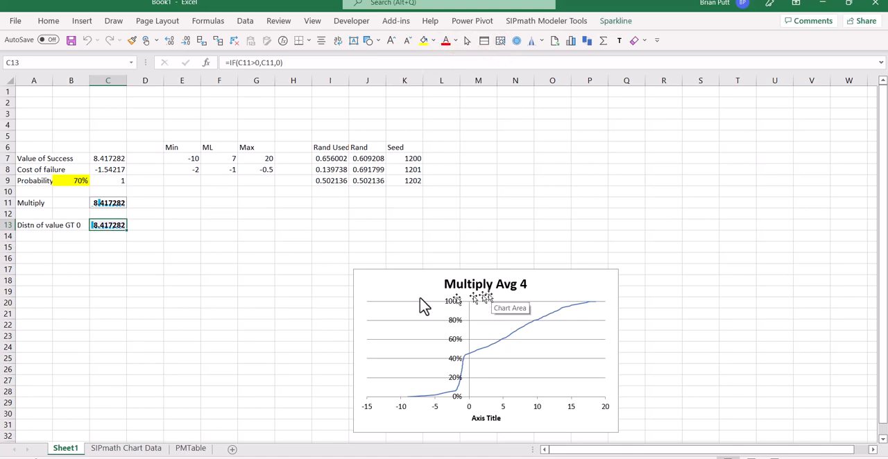
Create a cumulative distribution chart of the C13 output beside the Multiply chart
left_click(571, 43)
left_click(403, 381)
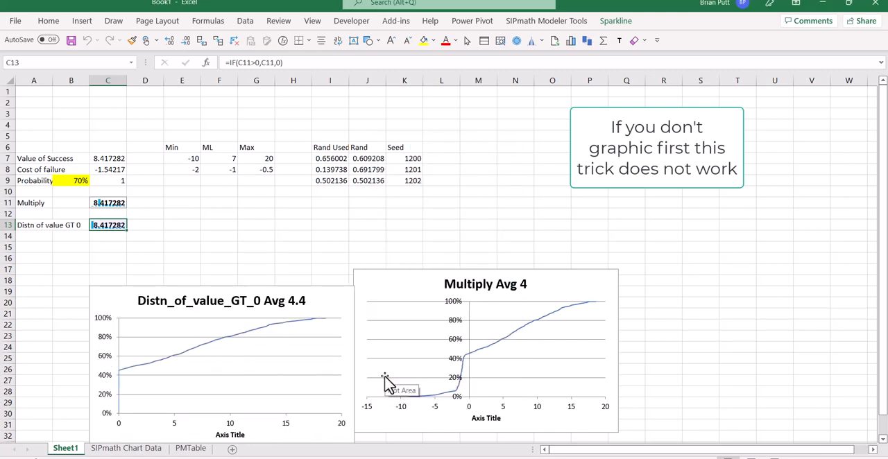
left_click(336, 303)
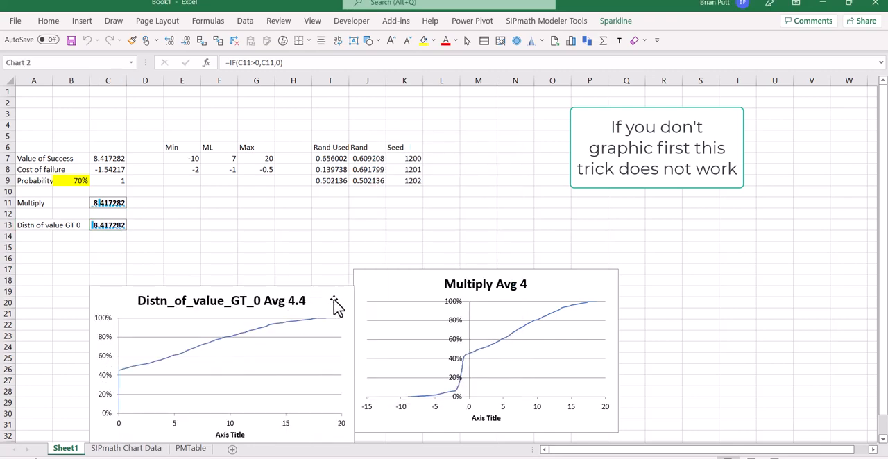
Change the formula in C13 to =IF(C11>0,C11,"_") so non-positive outcomes return text instead of zero
left_click(107, 223)
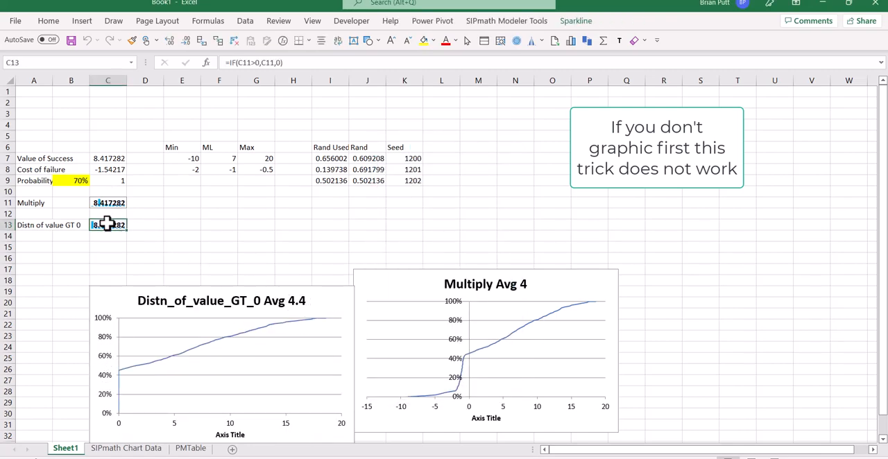
left_click(280, 63)
key("BackSpace")
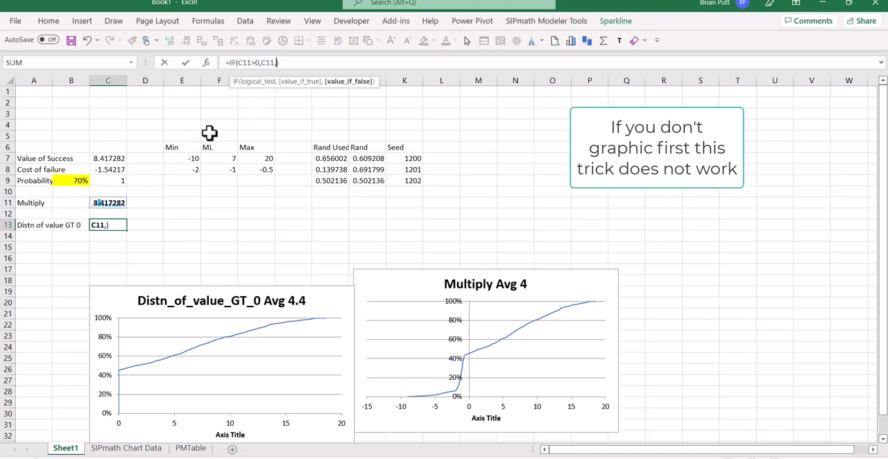
type("\"")
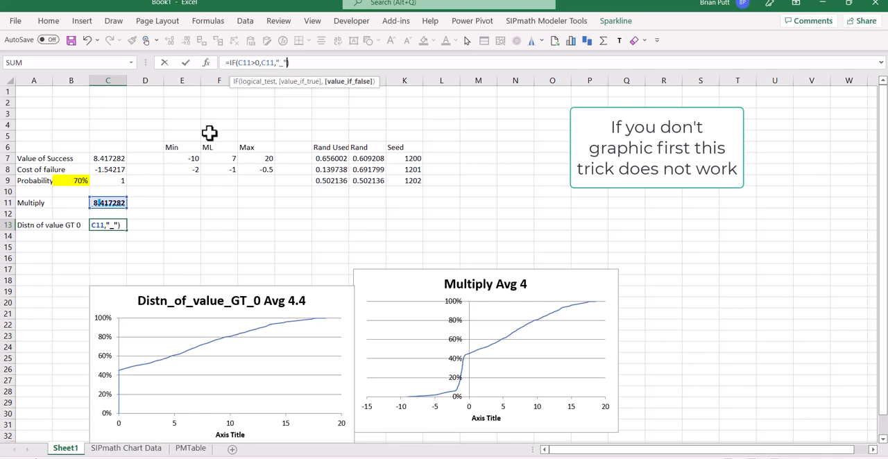
type("_\"")
key("ctrl+Return")
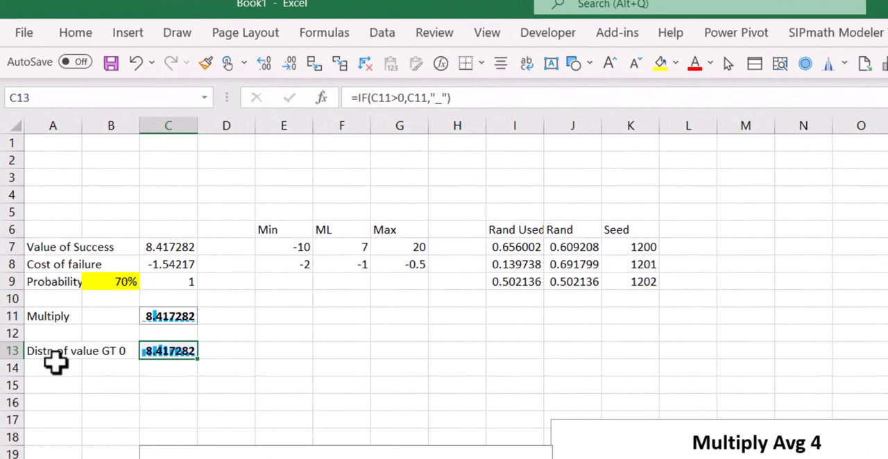
Add the label "Distribution LT 0" in A14
left_click(36, 243)
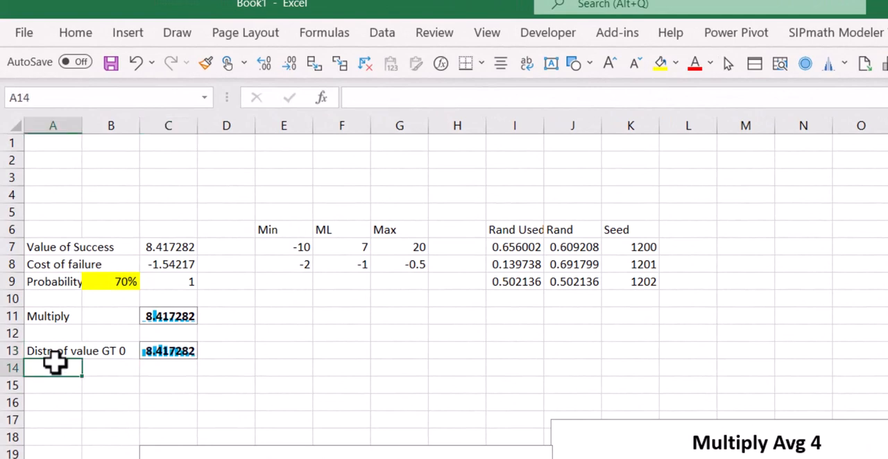
type("Distr")
key("Delete")
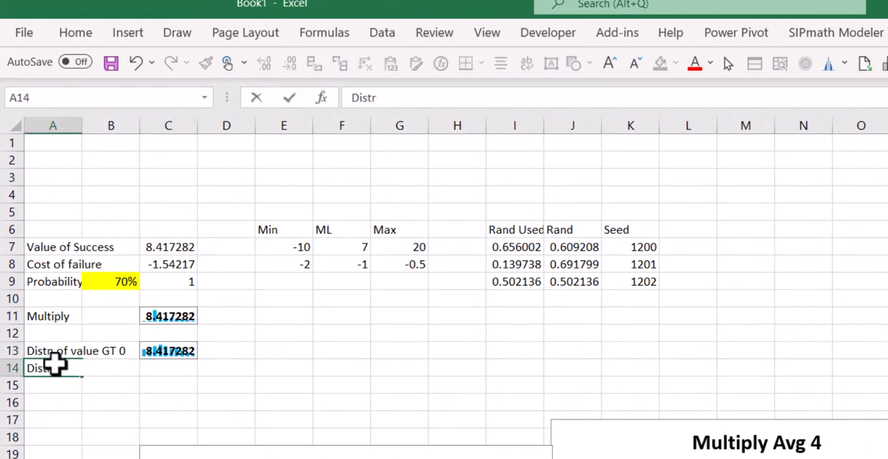
type("ibution LT")
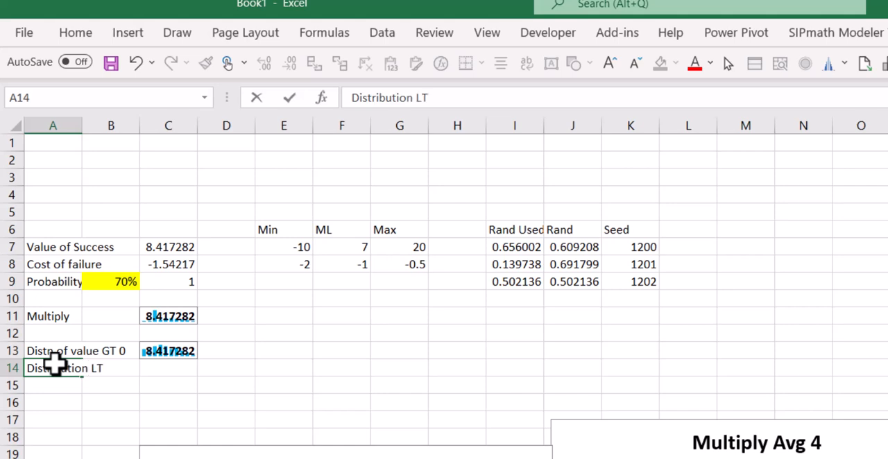
key("Tab")
key("Tab")
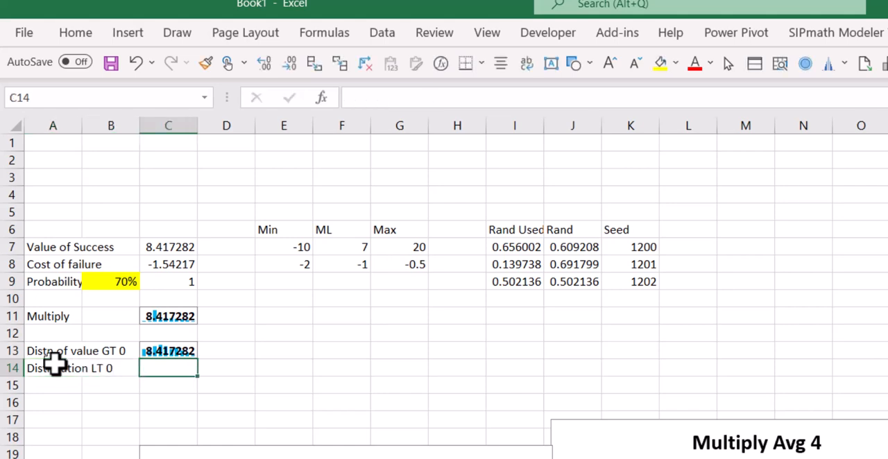
Enter the formula =IF(C11<0,C11,0) in C14 to keep only the negative outcomes
type("=if(")
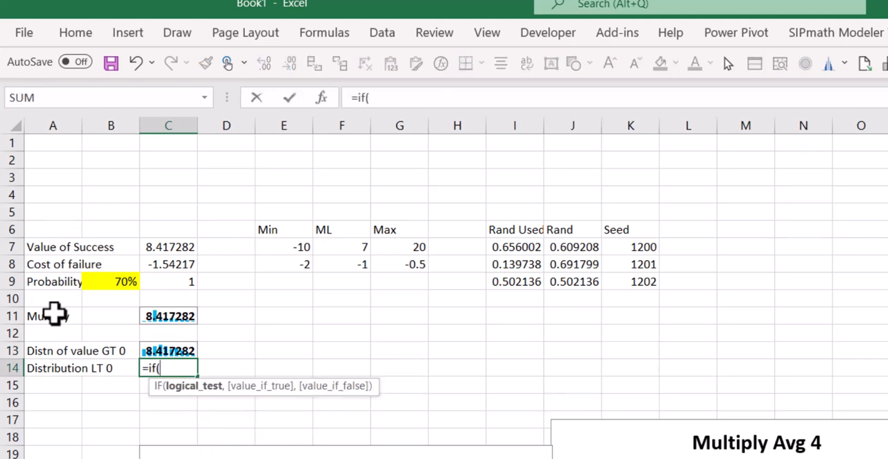
key("Up")
key("Up")
key("Up")
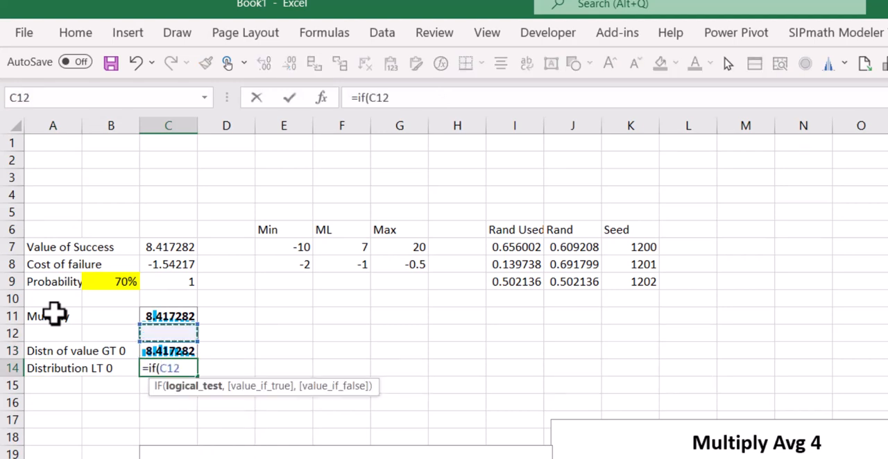
type(",")
key("BackSpace")
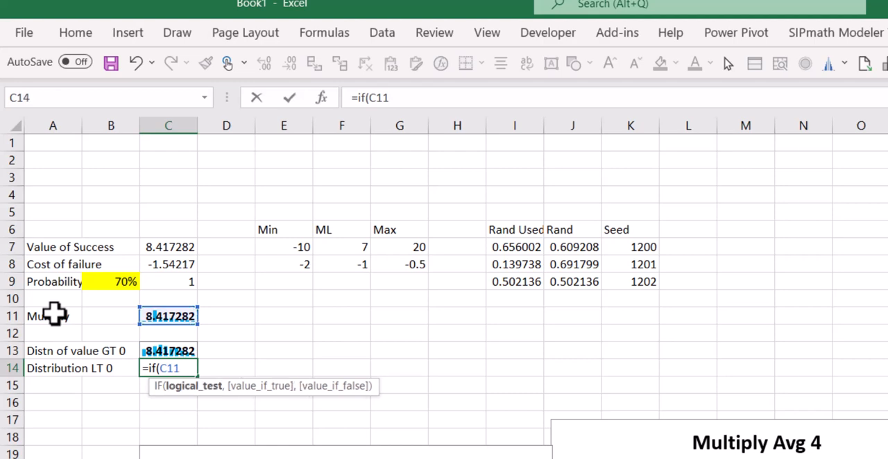
type("<0,")
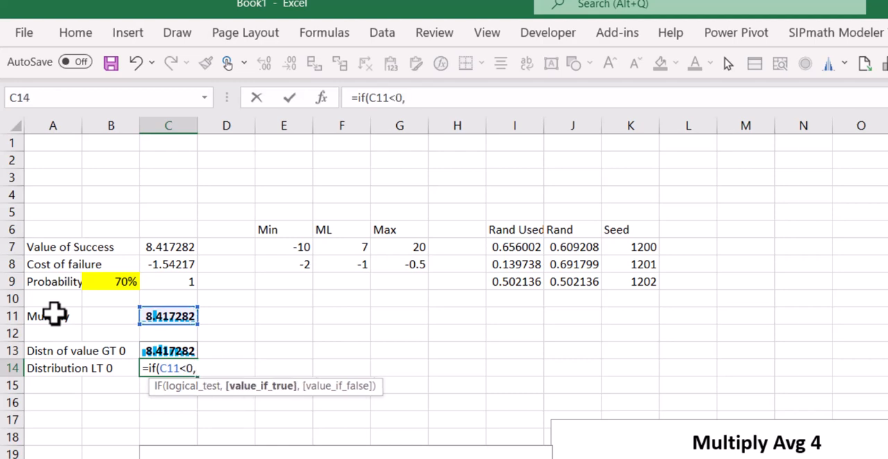
key("Up")
key("Up")
key("Up")
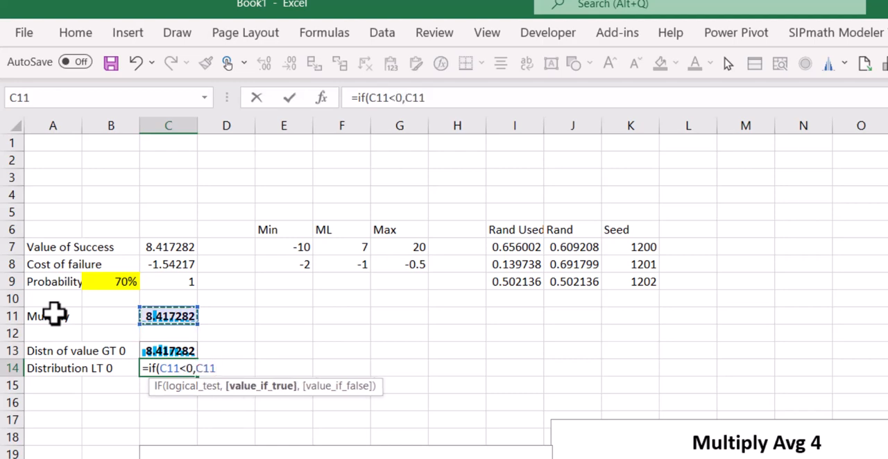
type(",0)")
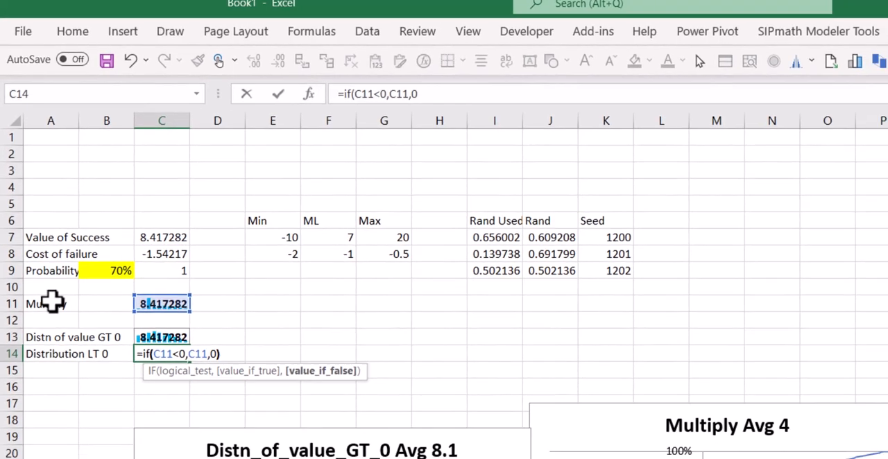
key("ctrl+Return")
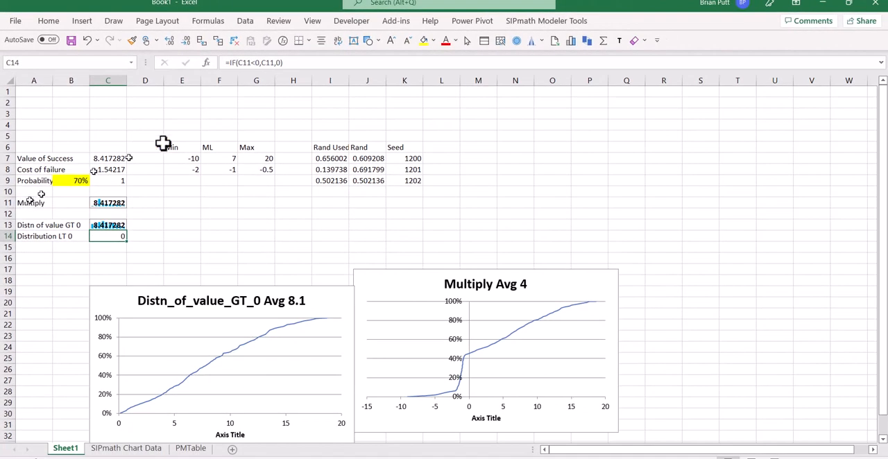
Define C14 as a SIPmath output with a cumulative chart and place the chart directly below the GT 0 chart
left_click(570, 42)
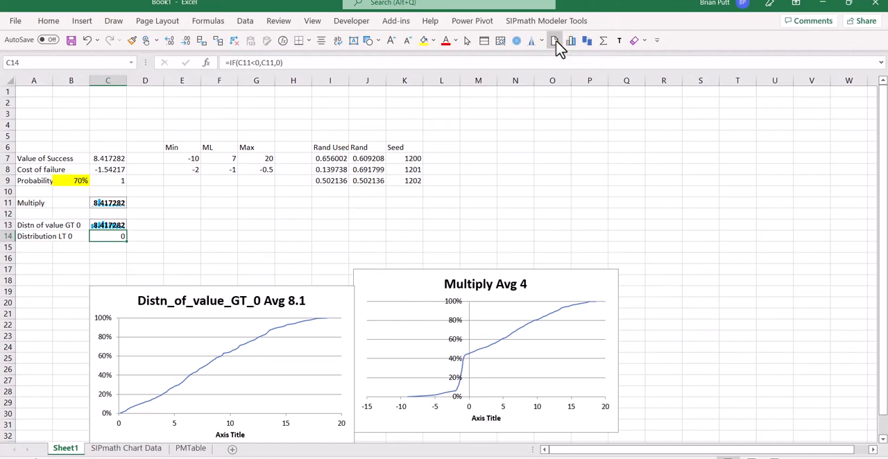
scroll(234, 258, "down", 4)
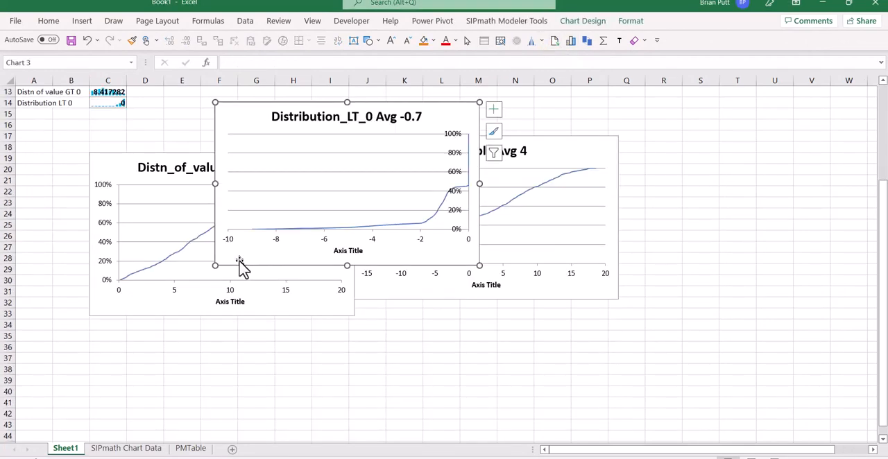
left_click_drag(230, 118, 105, 331)
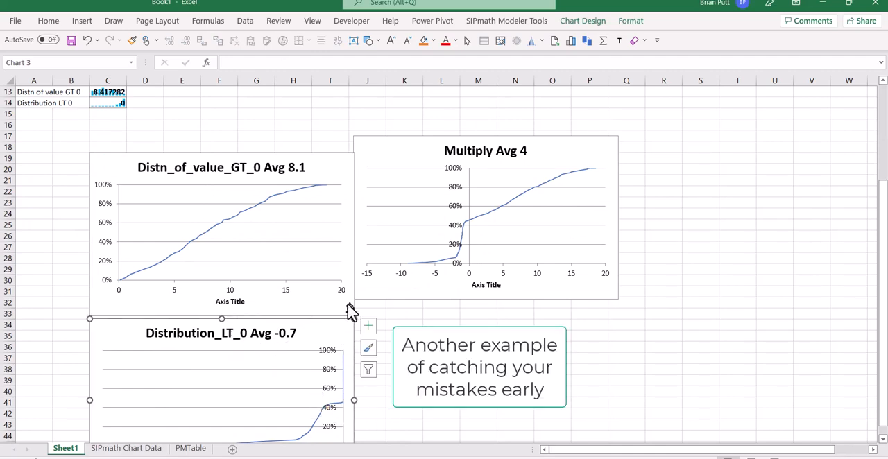
Change the formula in C14 to =IF(C11<0,C11,"_") so non-negative outcomes return text instead of zero
left_click(93, 103)
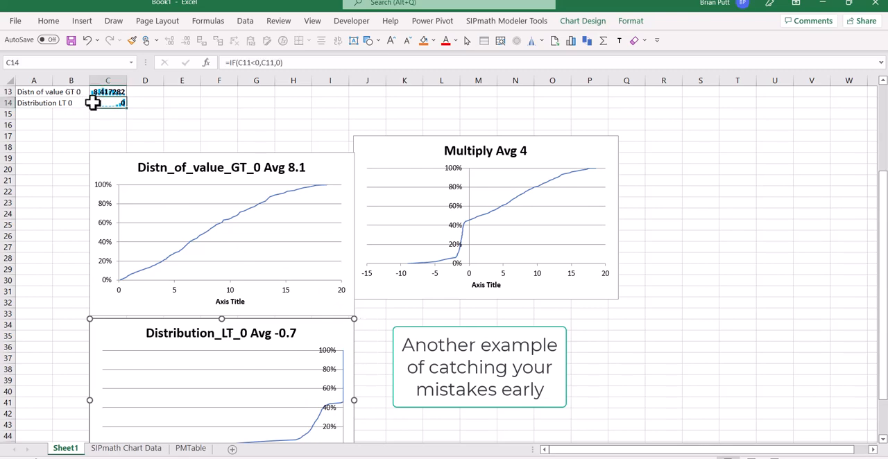
left_click(281, 62)
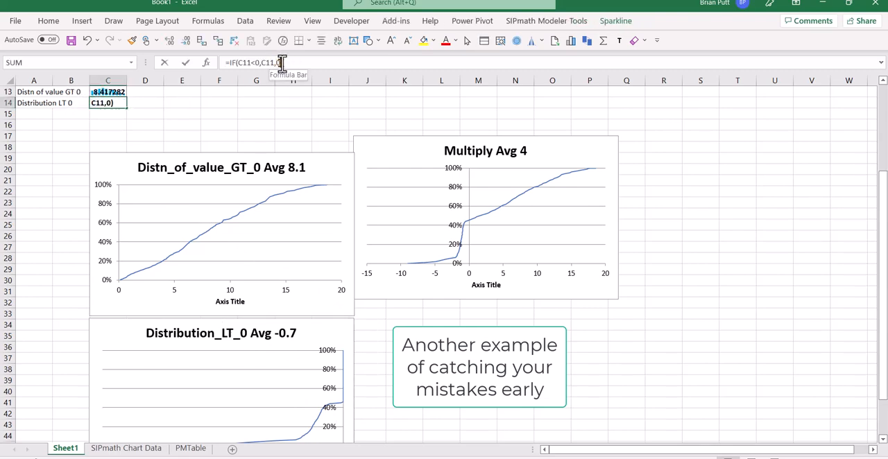
key("BackSpace")
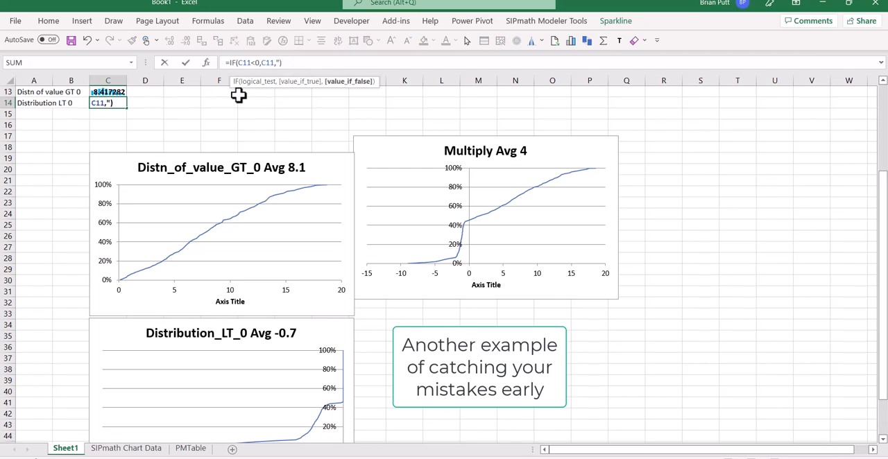
key("ctrl+Return")
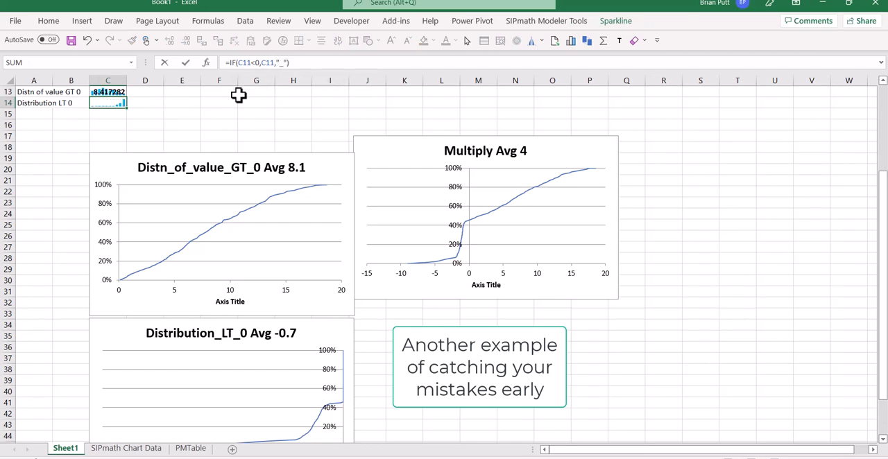